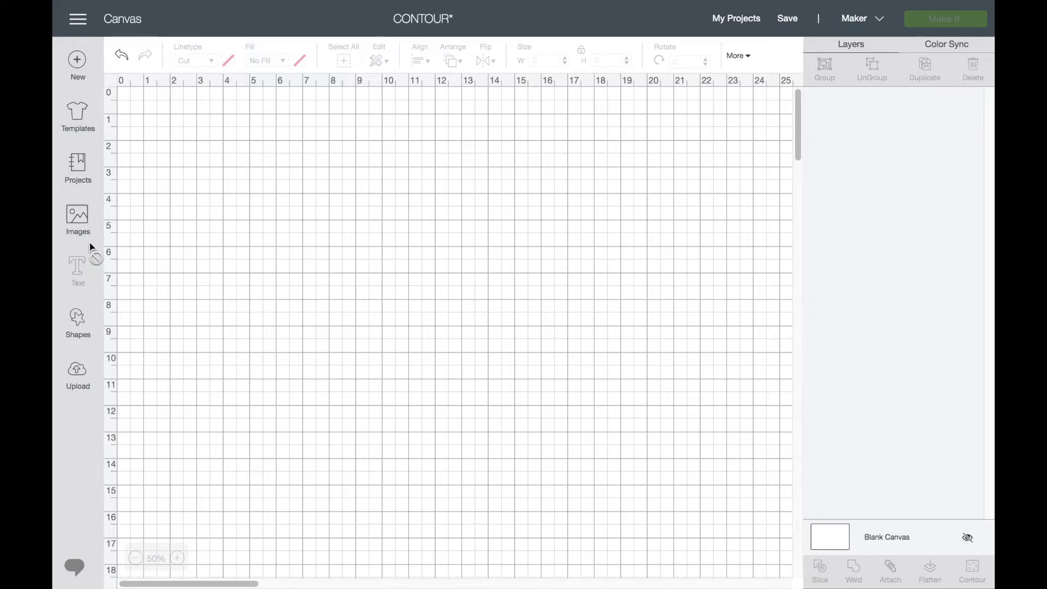
# Step: Open the Images library from the left sidebar
pyautogui.click(79, 218)
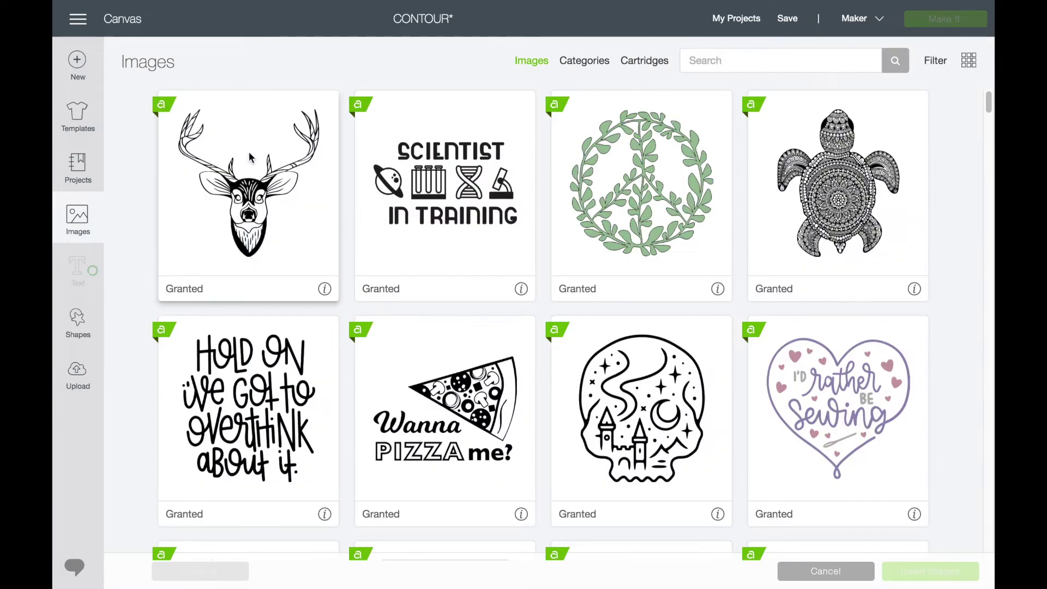
# Step: Insert the deer head image at 8.826 by 9 and bring up its Hide Contour window
pyautogui.click(248, 196)
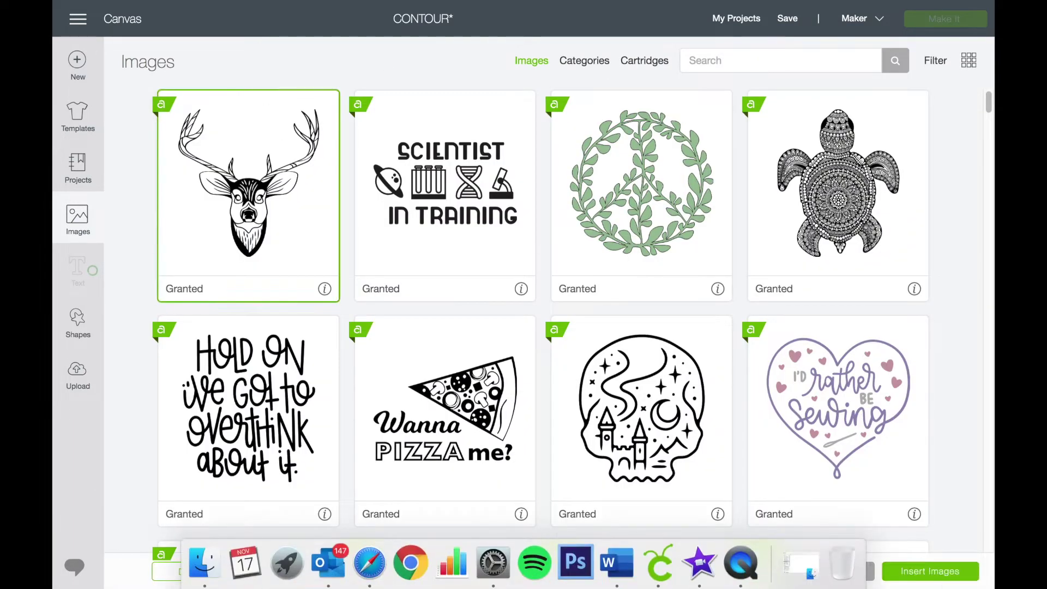
pyautogui.click(948, 572)
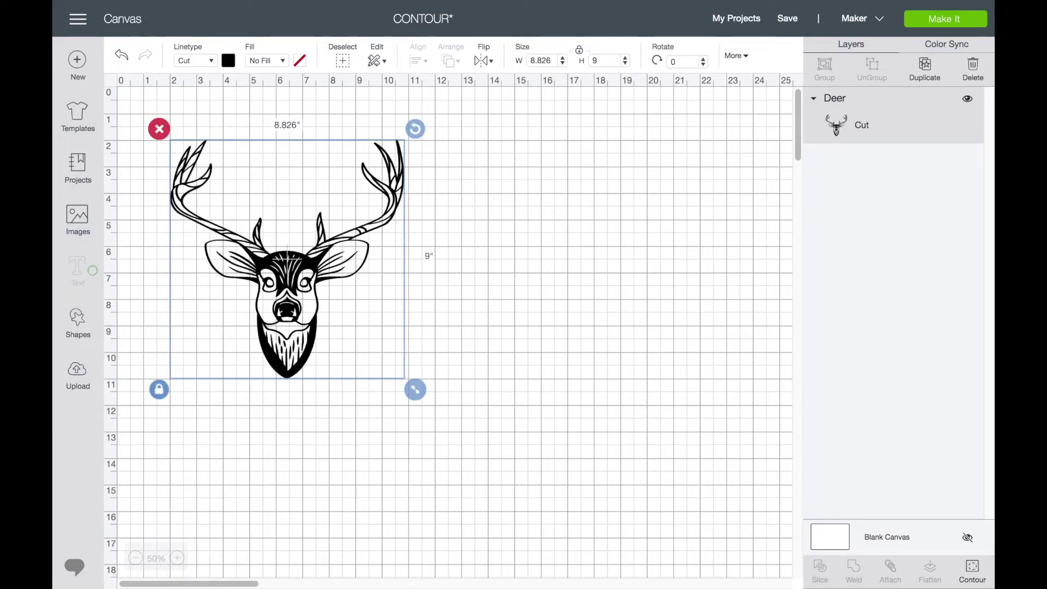
pyautogui.click(975, 570)
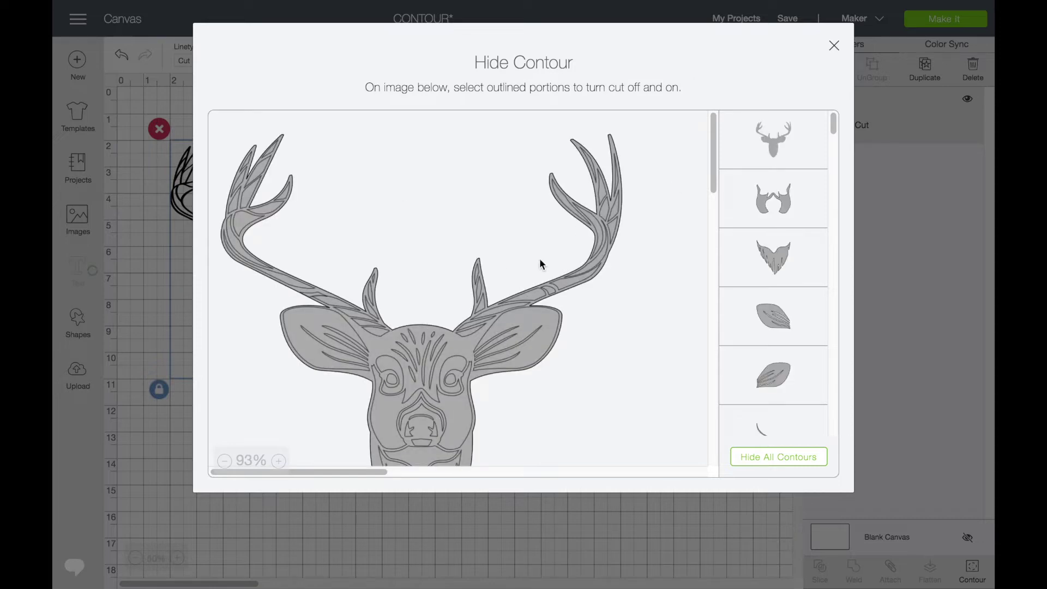
# Step: Use Hide All Contours to switch off every cut piece of the deer
pyautogui.scroll(-5, 539, 258)
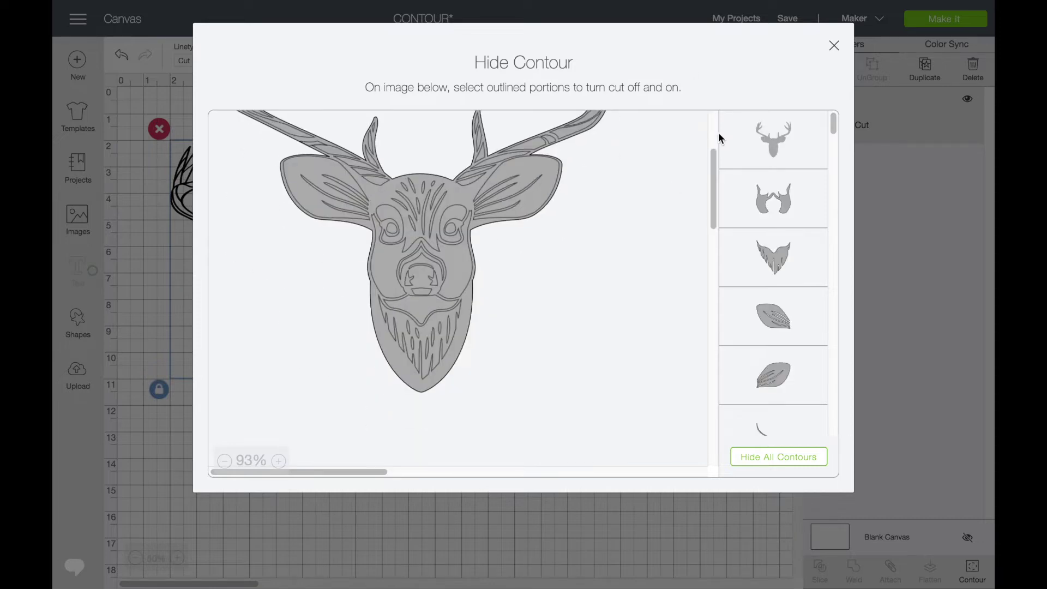
pyautogui.click(760, 462)
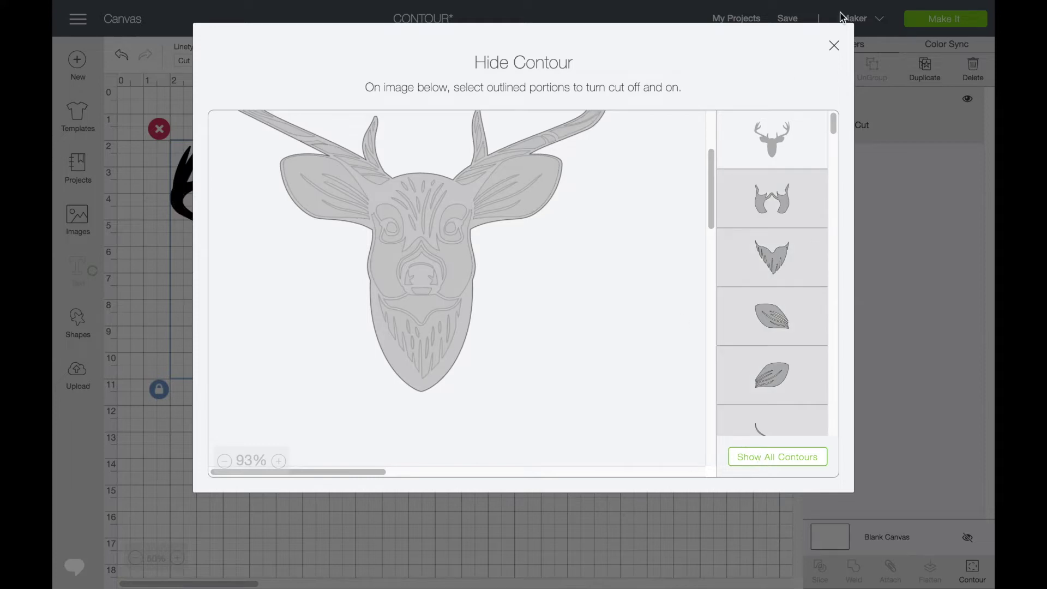
# Step: Close the Hide Contour dialog to show the deer as a solid black silhouette
pyautogui.click(834, 47)
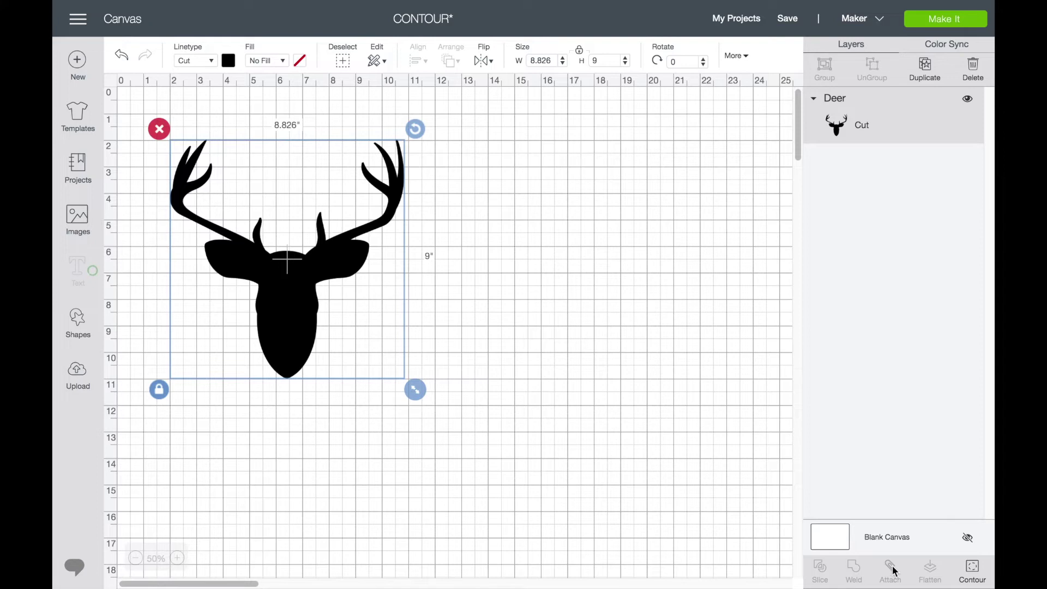
# Step: Restore the deer's eye, muzzle and both ear contours, then close the contour window
pyautogui.click(974, 568)
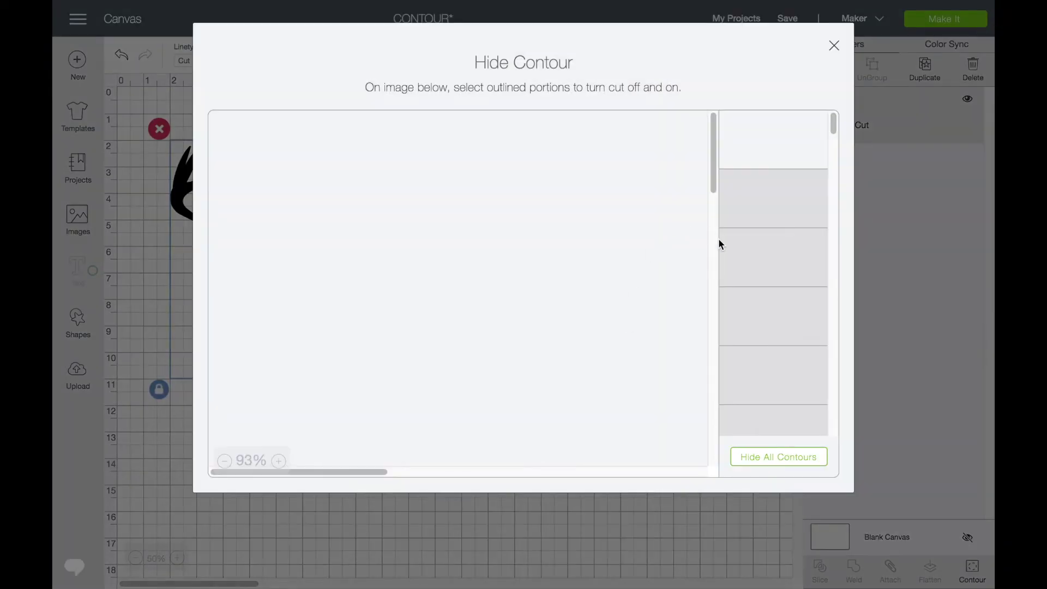
pyautogui.scroll(-1, 468, 339)
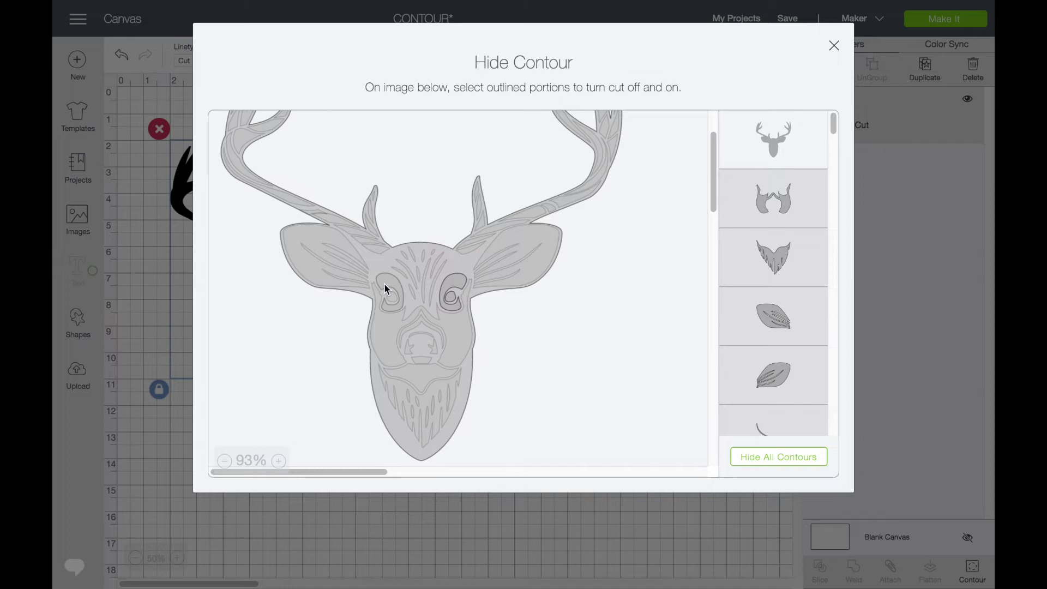
pyautogui.click(393, 300)
pyautogui.click(421, 376)
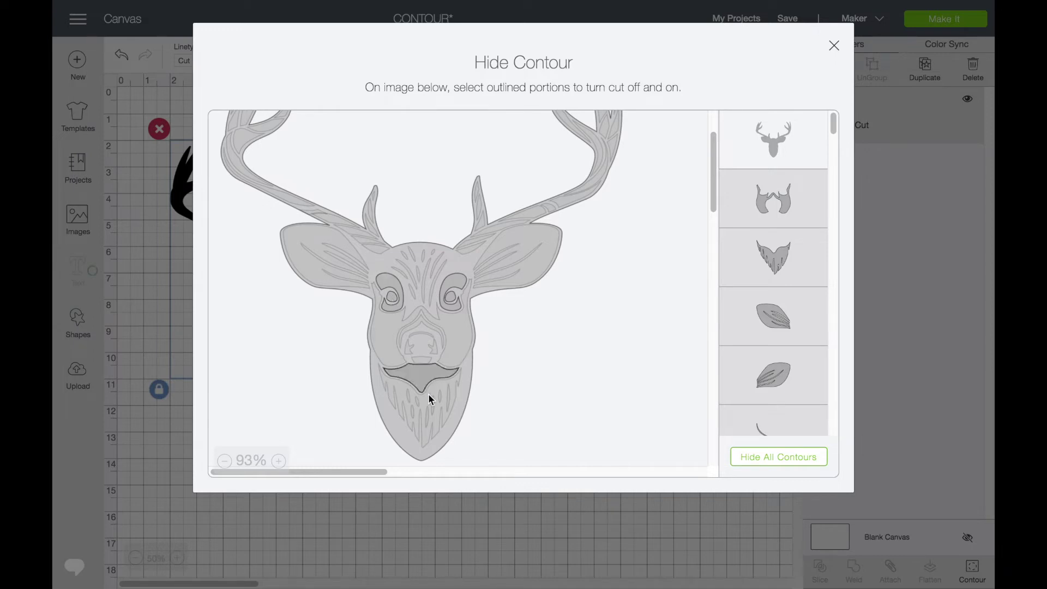
pyautogui.click(532, 241)
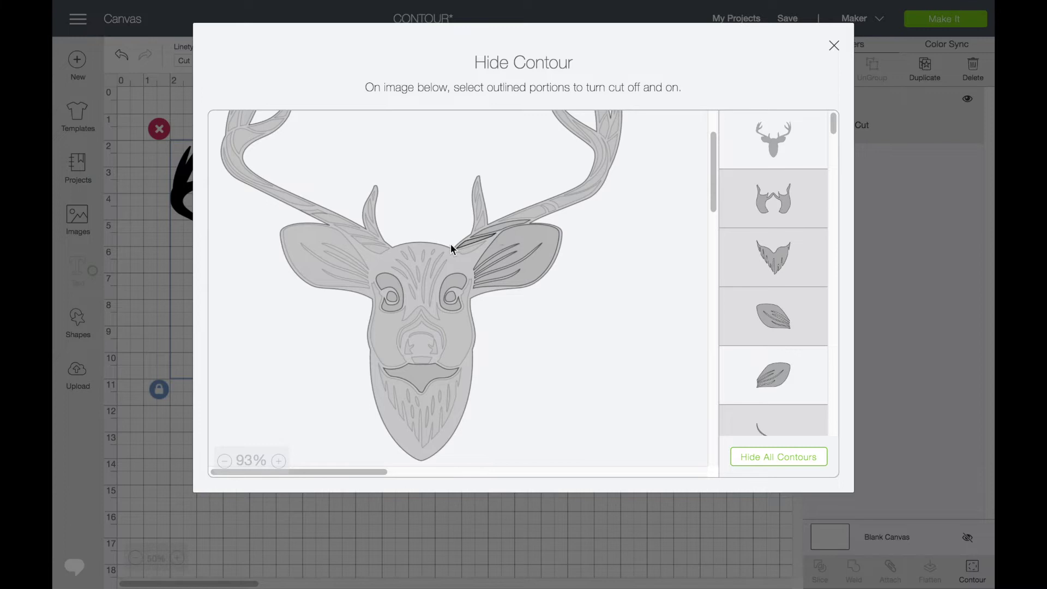
pyautogui.click(319, 248)
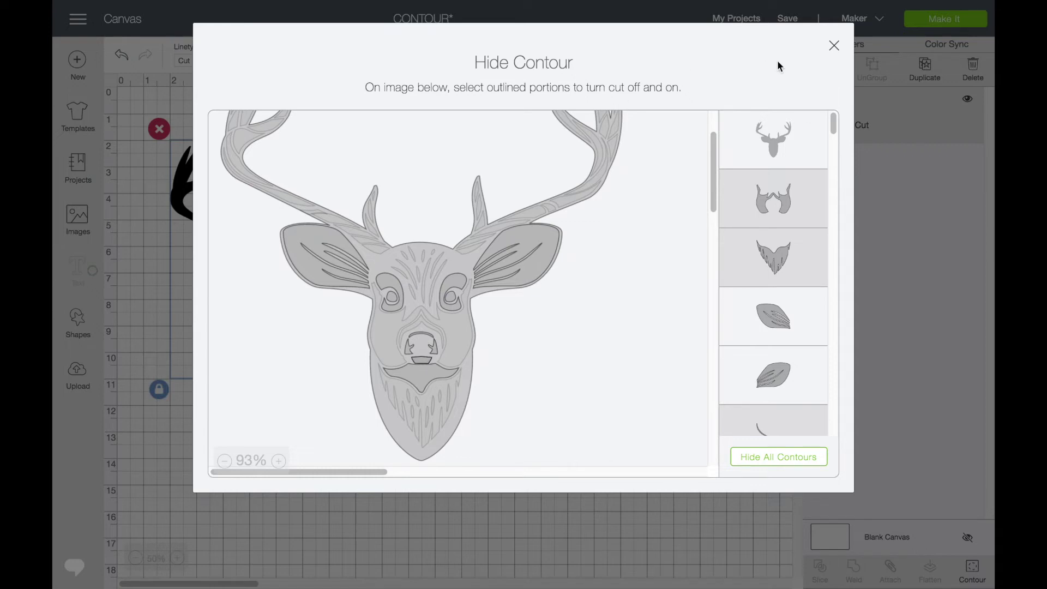
pyautogui.click(834, 48)
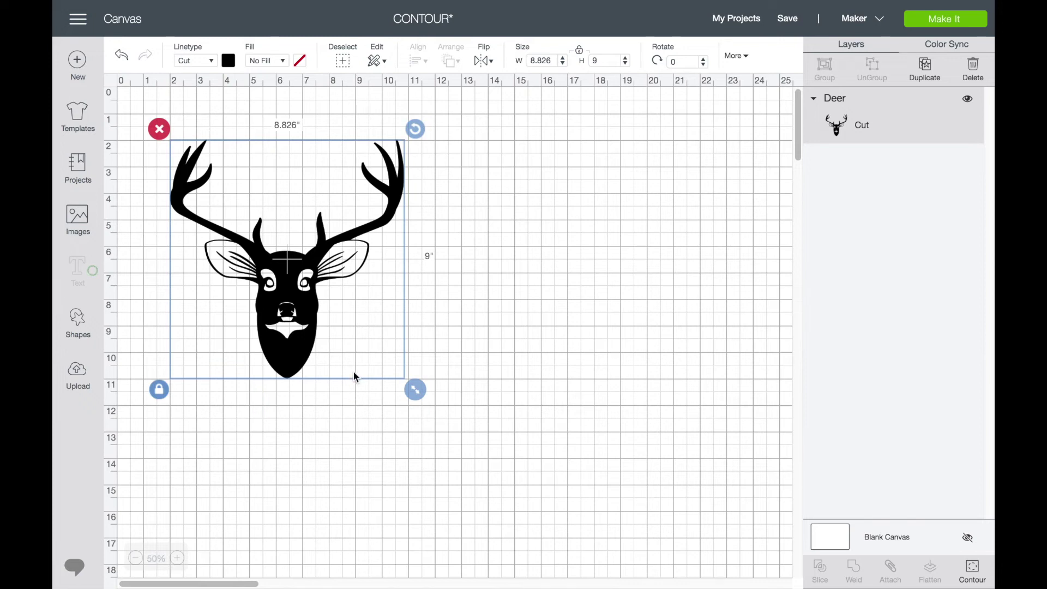
# Step: Insert the 'Wanna PIZZA me?' image, move it right of the deer, and show its contours
pyautogui.click(78, 221)
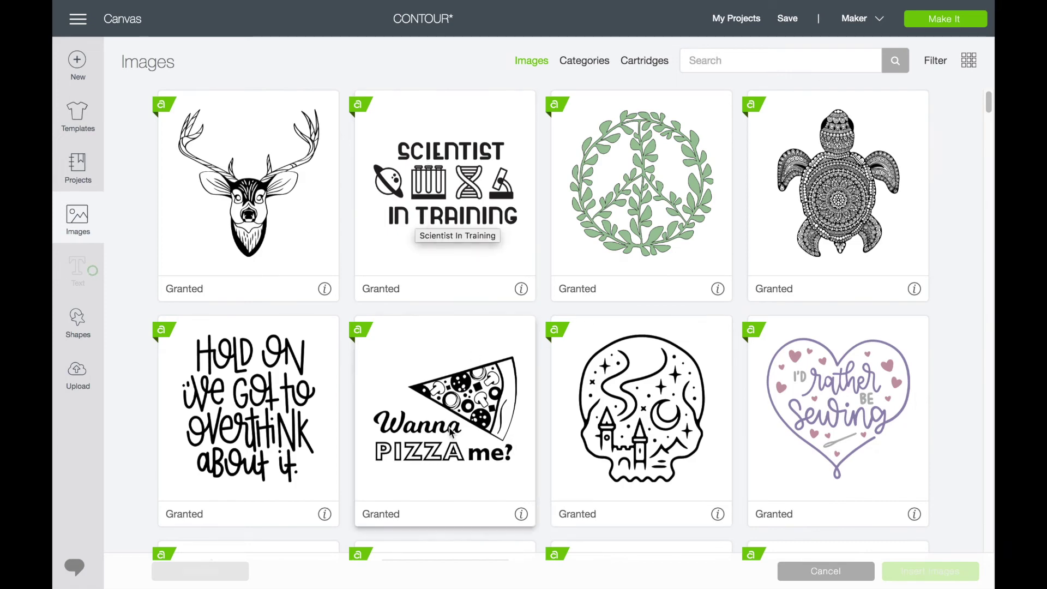
pyautogui.scroll(-3, 450, 432)
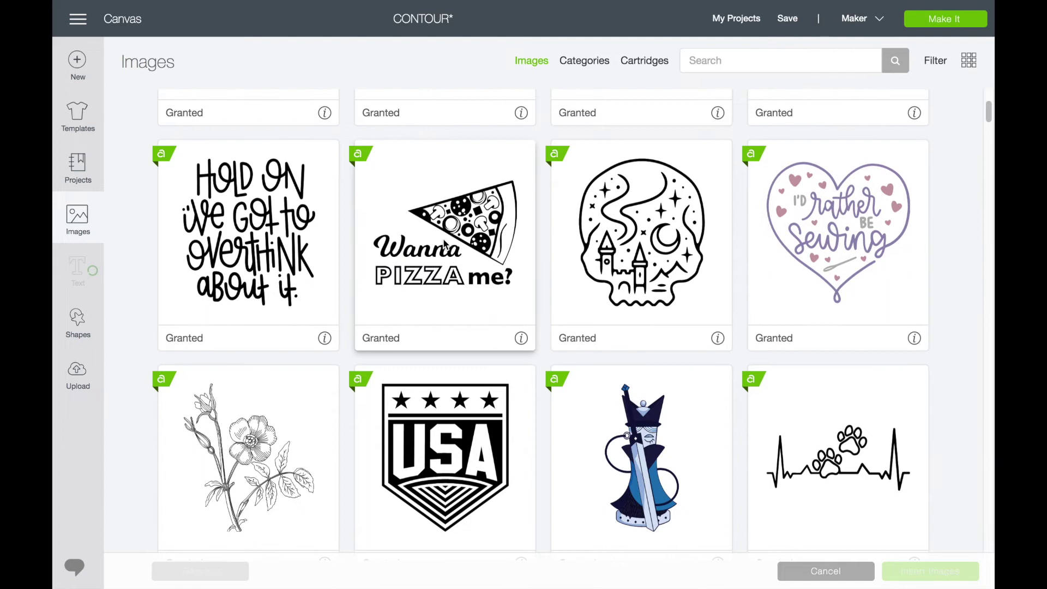
pyautogui.click(445, 246)
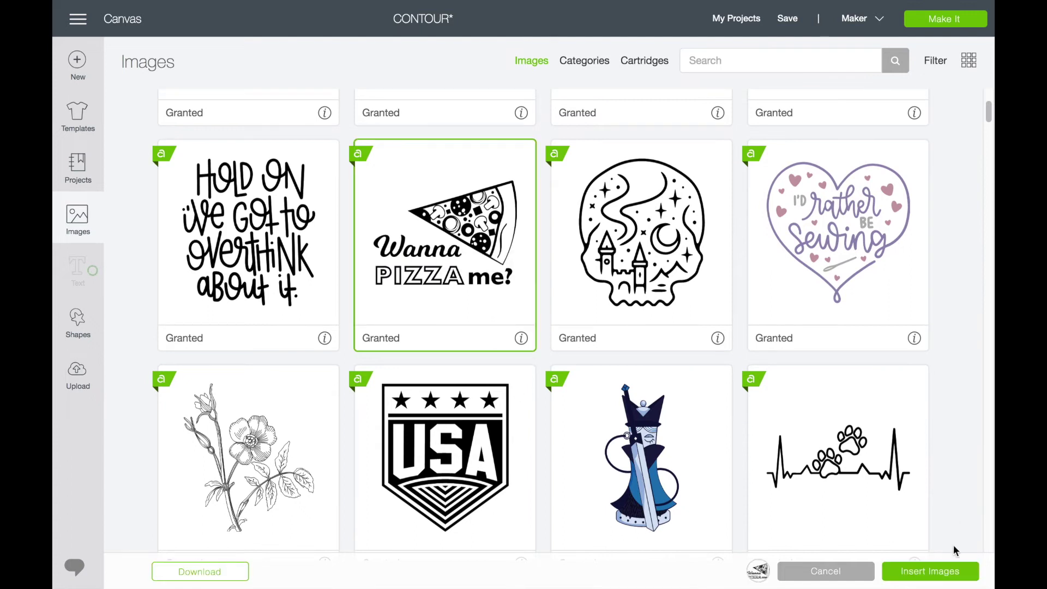
pyautogui.click(939, 574)
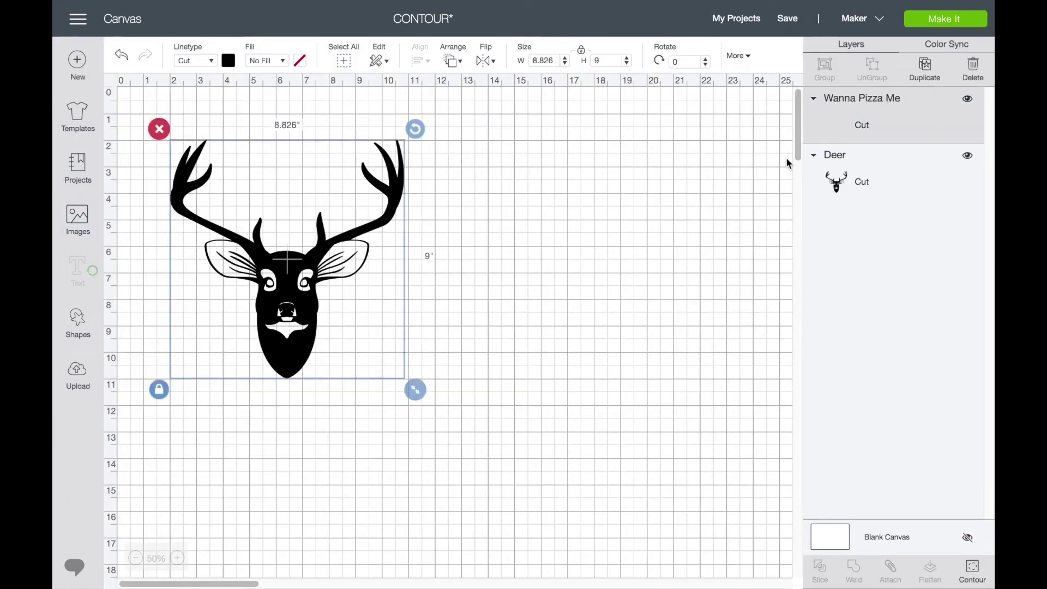
pyautogui.moveTo(313, 183); pyautogui.dragTo(653, 311)
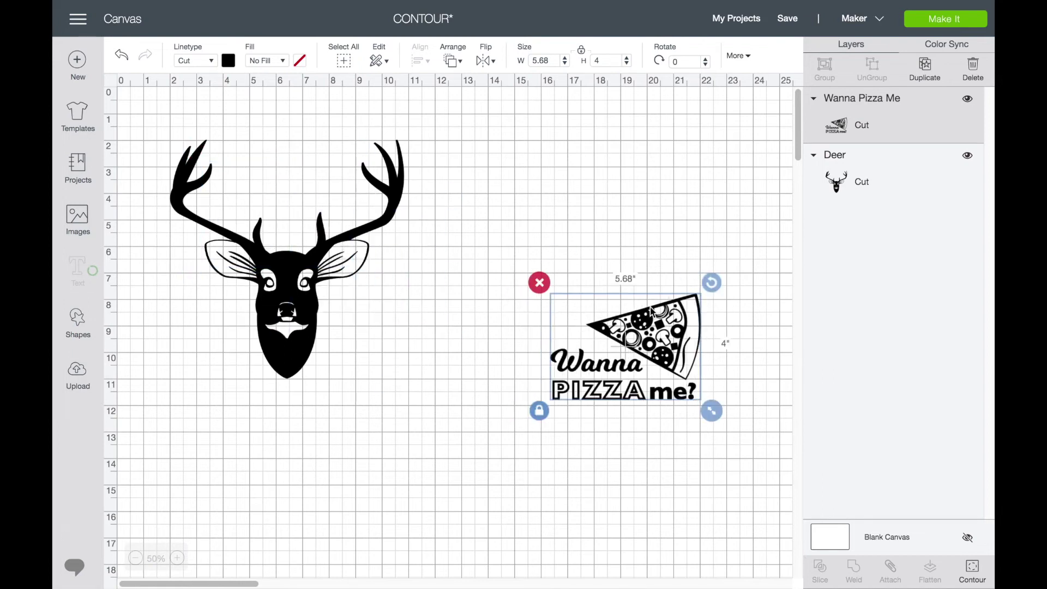
pyautogui.click(966, 575)
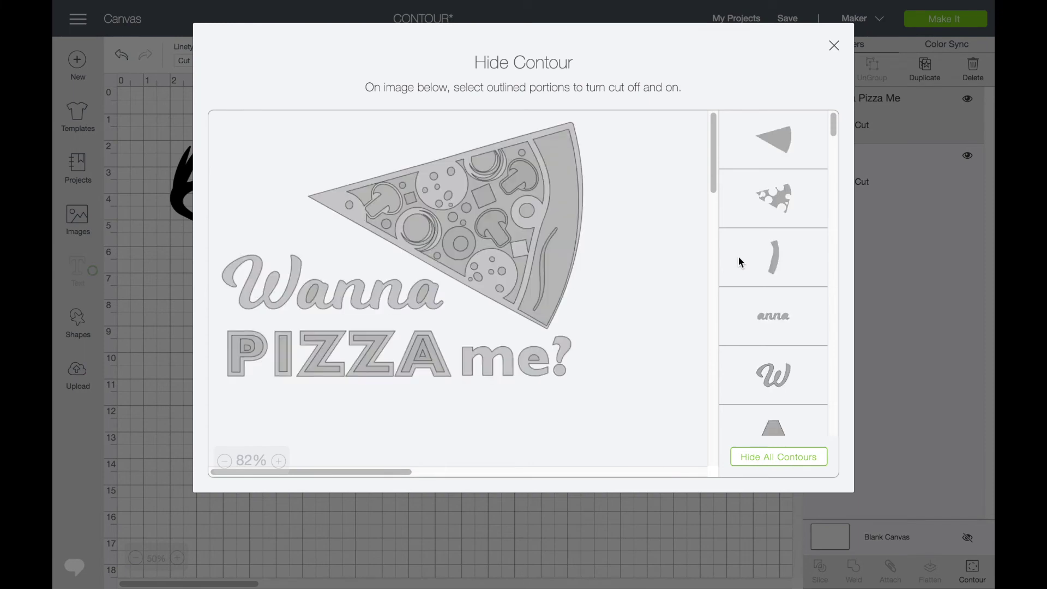
# Step: Hide the contour rows for the W and anna in Wanna and the A and both Z's of PIZZA
pyautogui.scroll(-2, 738, 256)
pyautogui.click(777, 309)
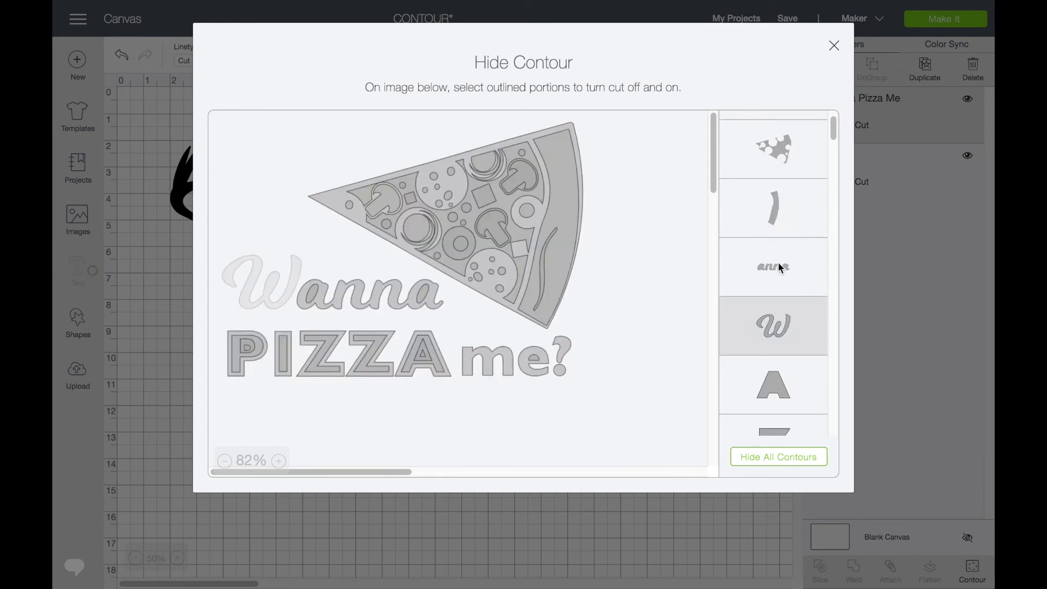
pyautogui.click(778, 264)
pyautogui.scroll(-3, 779, 263)
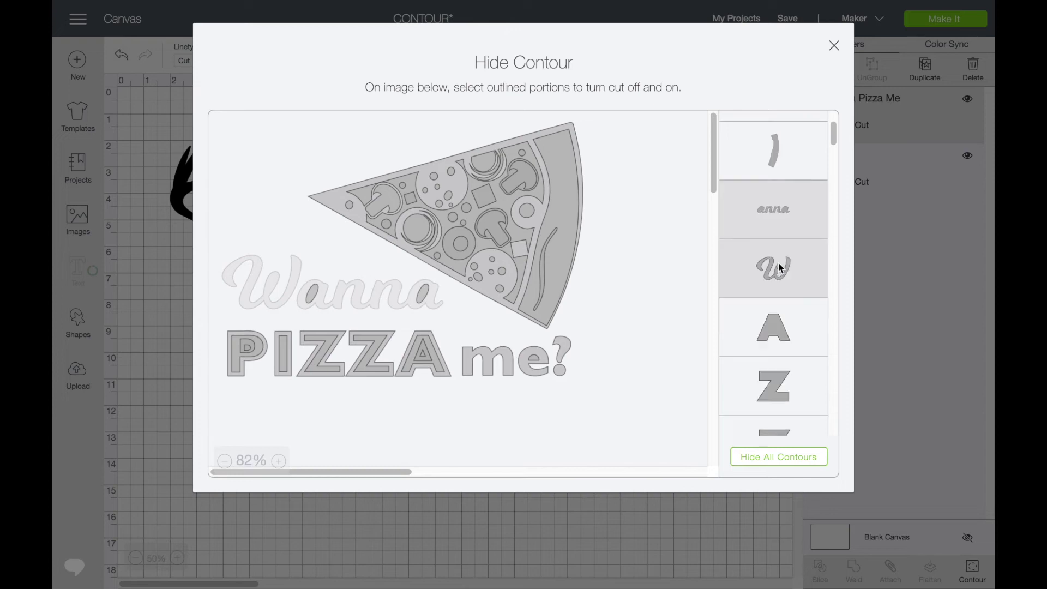
pyautogui.click(777, 260)
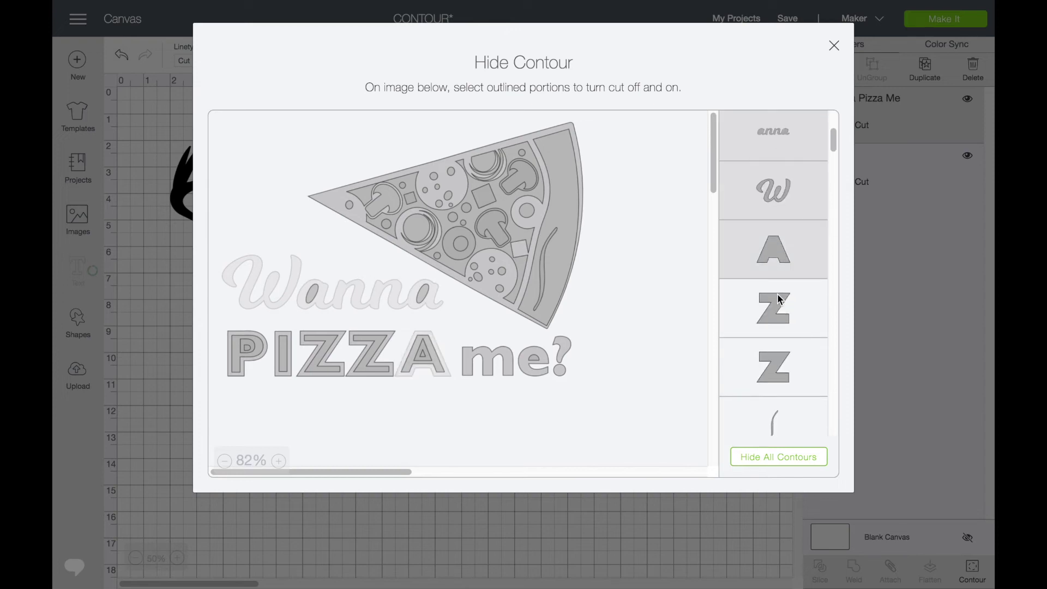
pyautogui.click(778, 322)
pyautogui.click(780, 357)
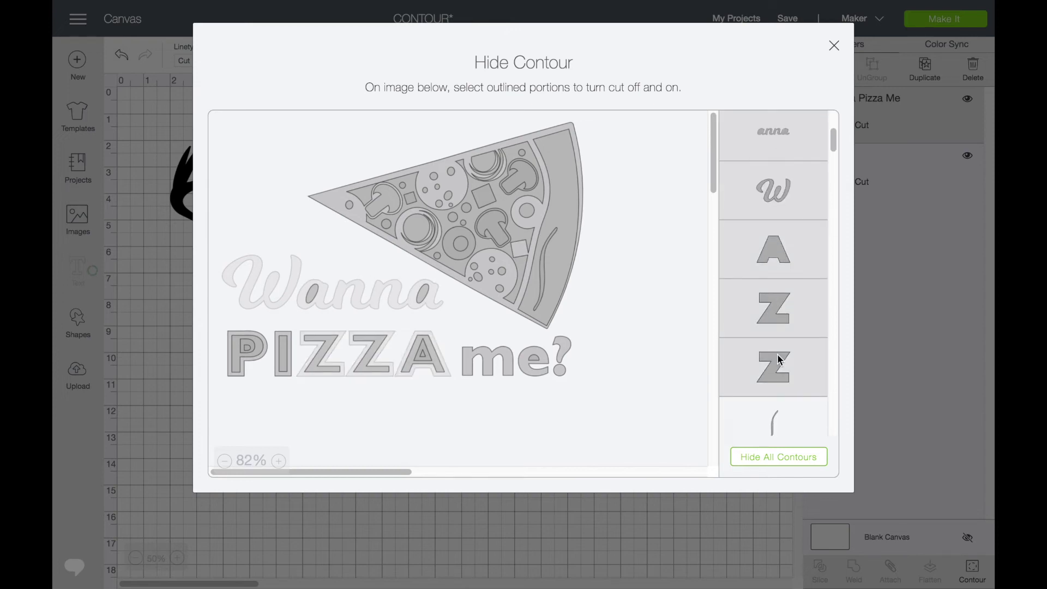
# Step: Hide the remaining P, A, Z and m letter cuts while keeping the mushroom topping cut
pyautogui.scroll(-6, 777, 355)
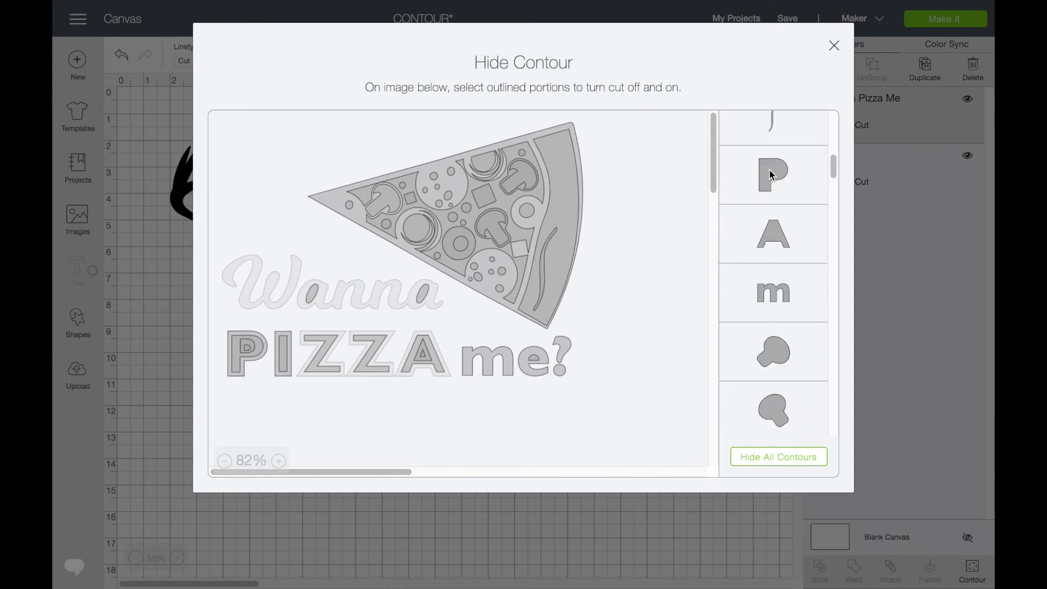
pyautogui.click(770, 174)
pyautogui.click(777, 233)
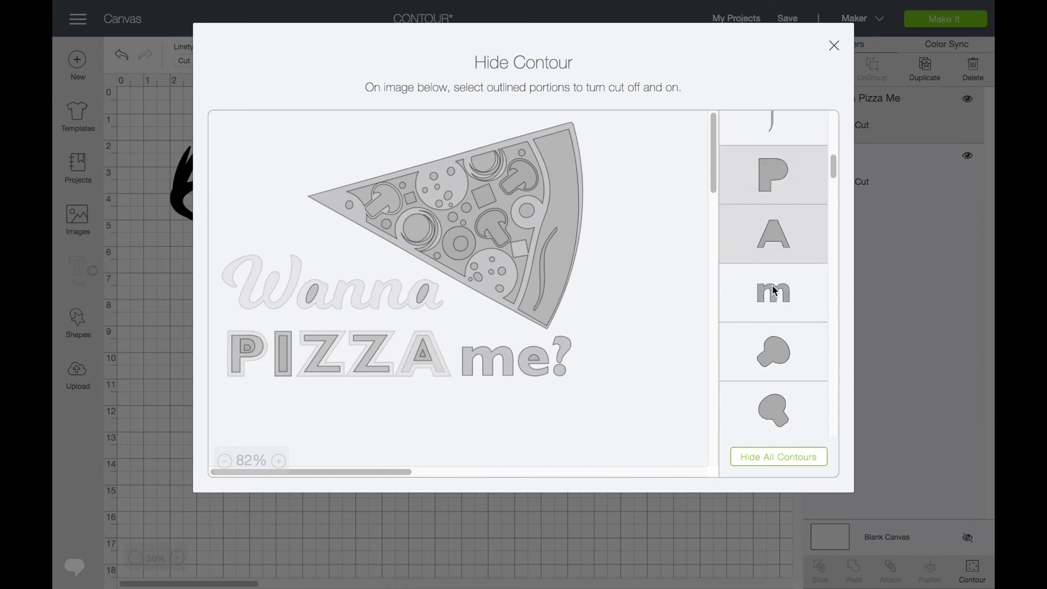
pyautogui.click(775, 291)
pyautogui.scroll(-5, 775, 289)
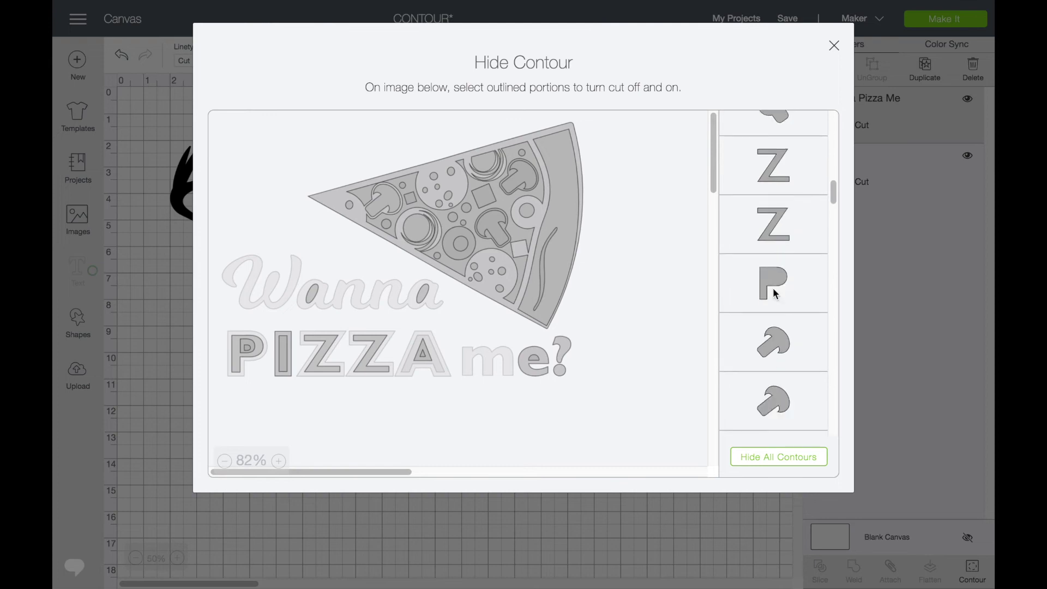
pyautogui.click(773, 270)
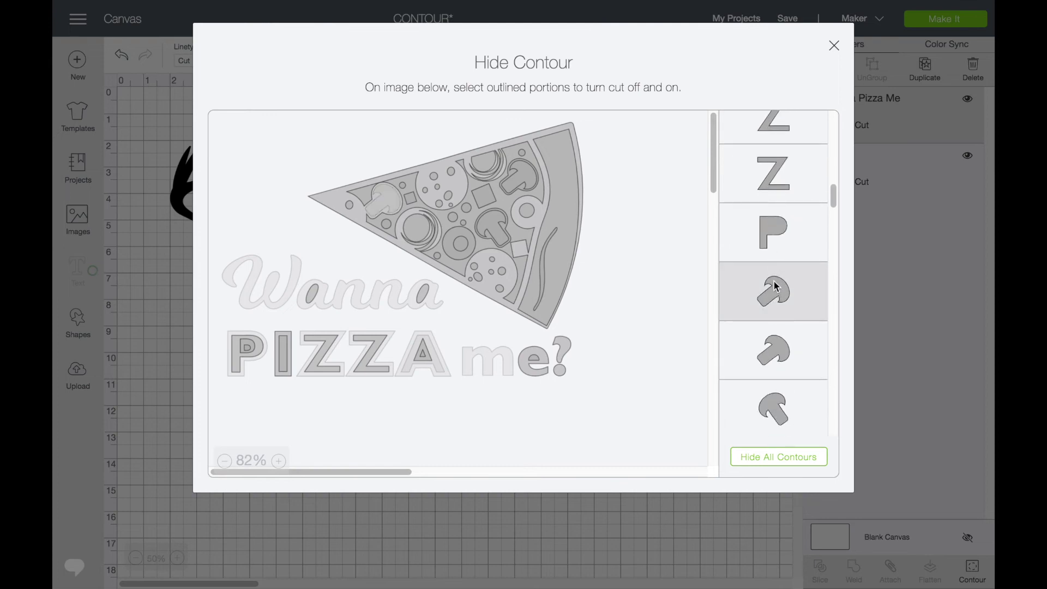
pyautogui.click(773, 279)
pyautogui.click(777, 162)
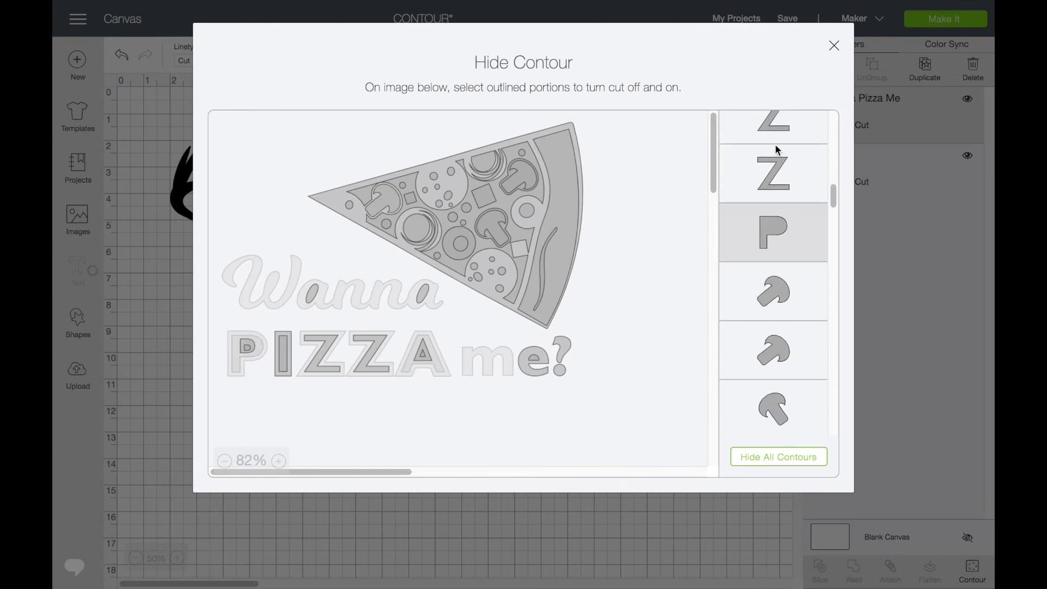
pyautogui.click(774, 120)
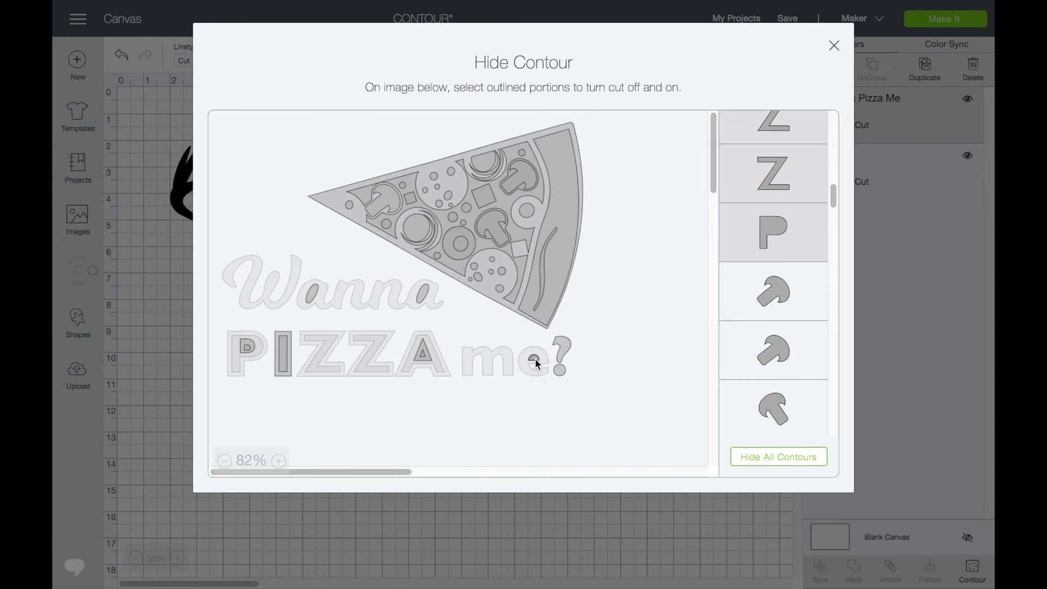
# Step: Hide the question mark and the inner counter cuts of the A, both a's, I and P
pyautogui.click(562, 342)
pyautogui.click(558, 371)
pyautogui.click(424, 355)
pyautogui.click(423, 295)
pyautogui.click(312, 293)
pyautogui.click(282, 345)
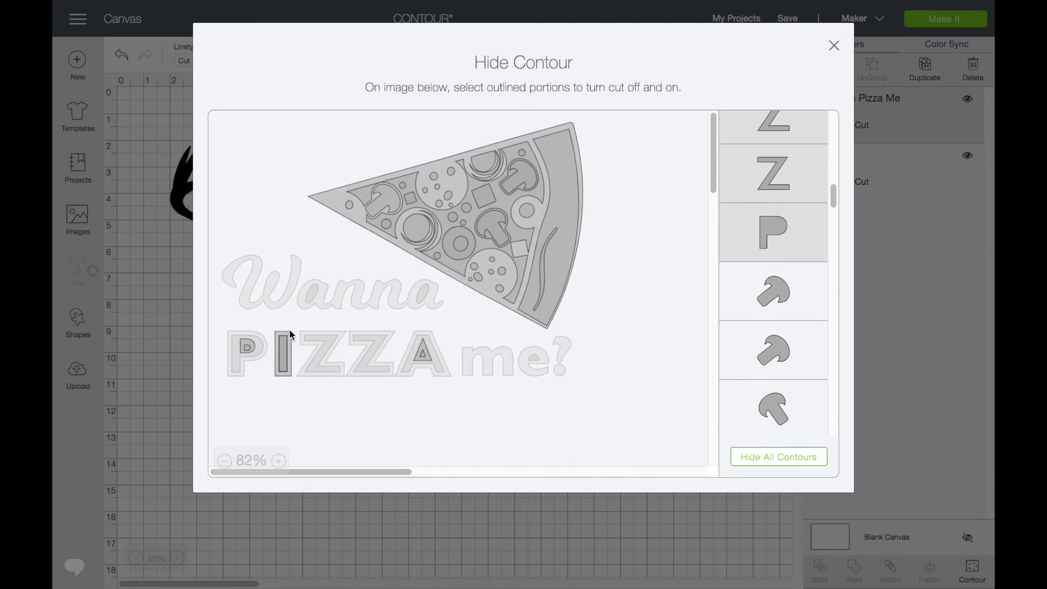
pyautogui.click(246, 348)
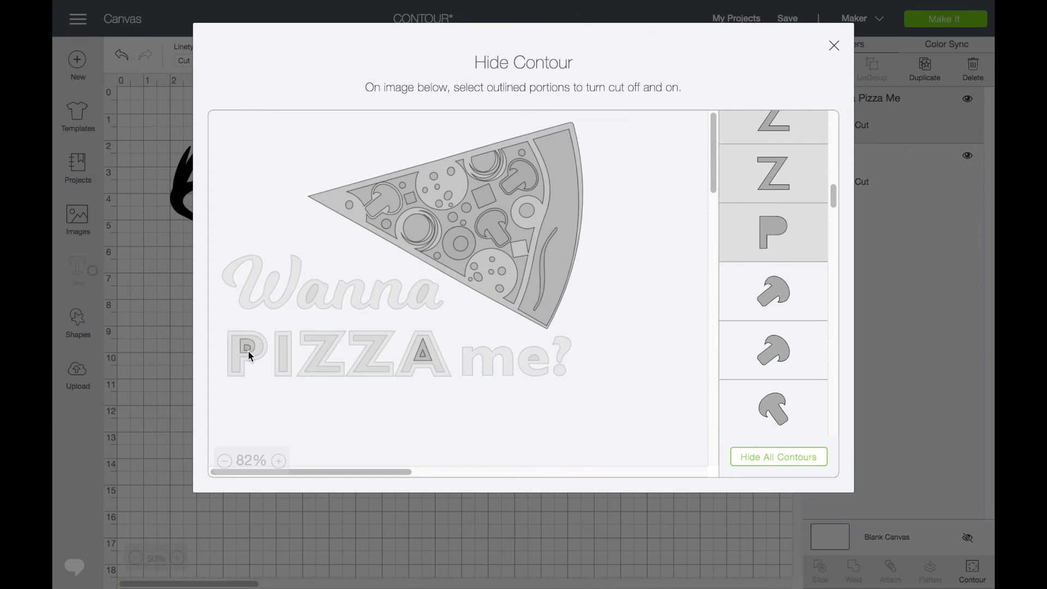
pyautogui.click(425, 348)
pyautogui.click(424, 345)
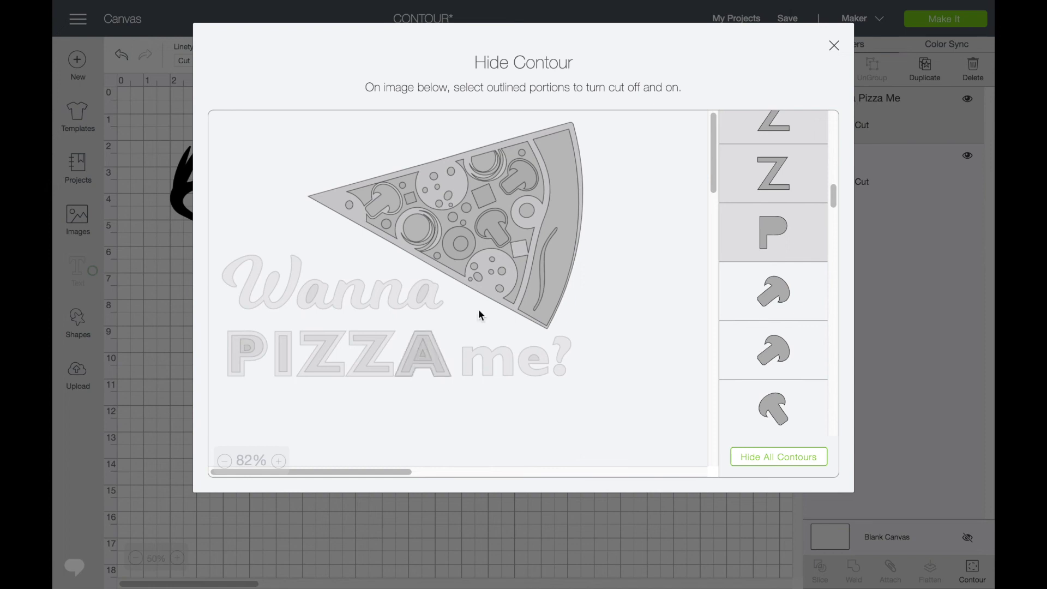
# Step: Close the contour dialog and enlarge the pizza slice to about 9.6 by 7.2 inches
pyautogui.click(834, 46)
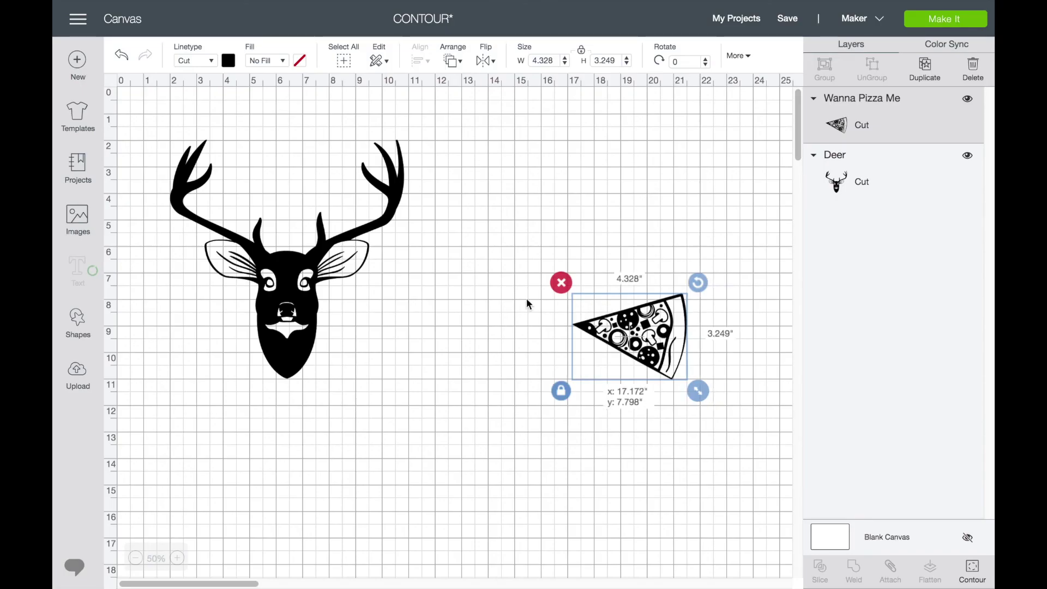
pyautogui.moveTo(546, 296); pyautogui.dragTo(687, 413)
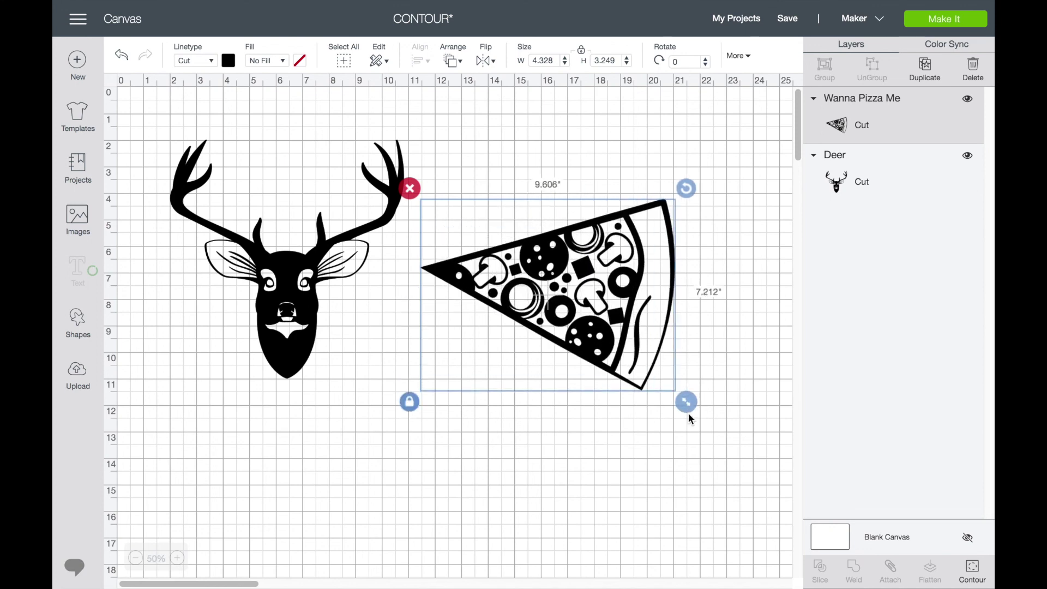